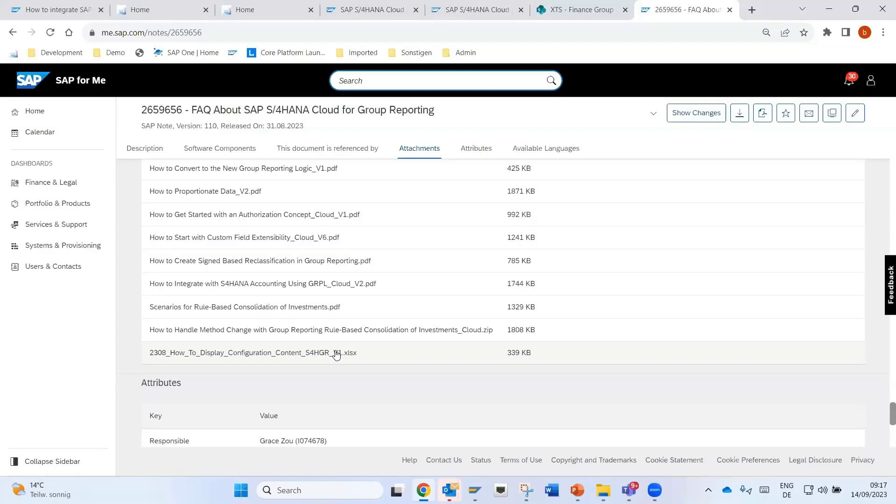
- Open the attachment 2308_How_To_Display_Configuration_Content_S4HGR_V1.xlsx from the SAP Note and display its Versions sheet
click(336, 354)
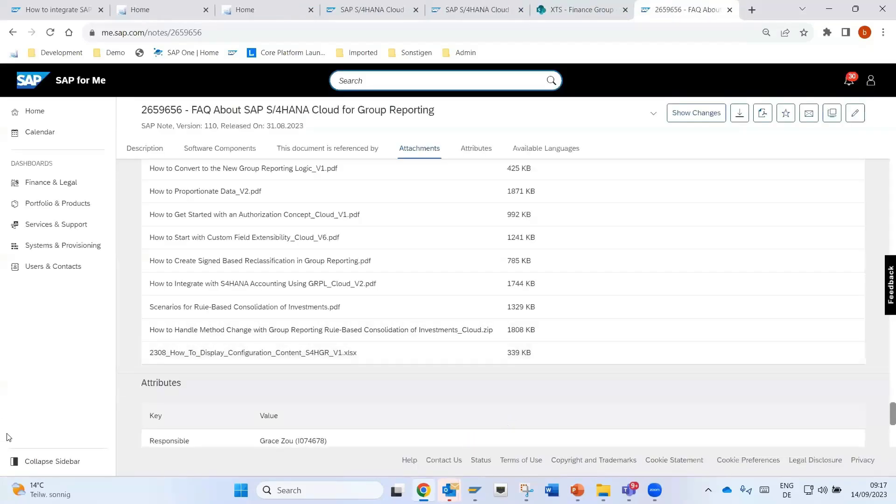
drag(139, 408, 138, 383)
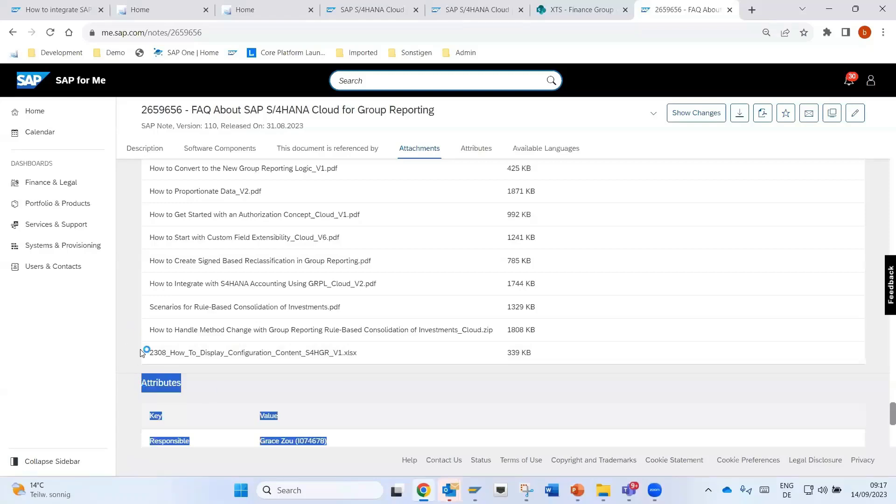
click(450, 400)
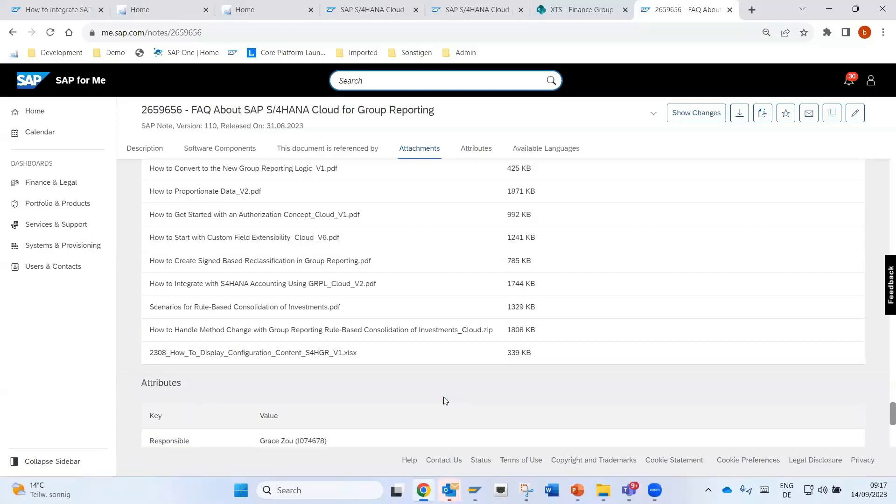
click(316, 353)
mouse_move(656, 490)
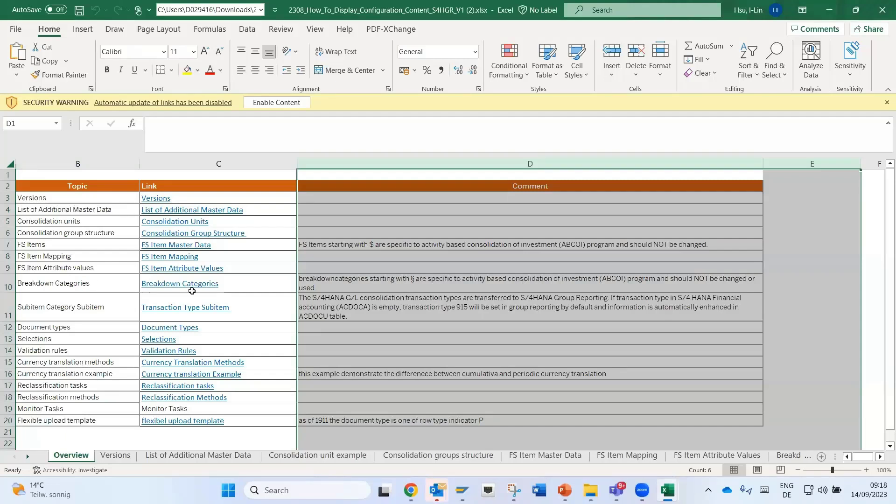
click(127, 458)
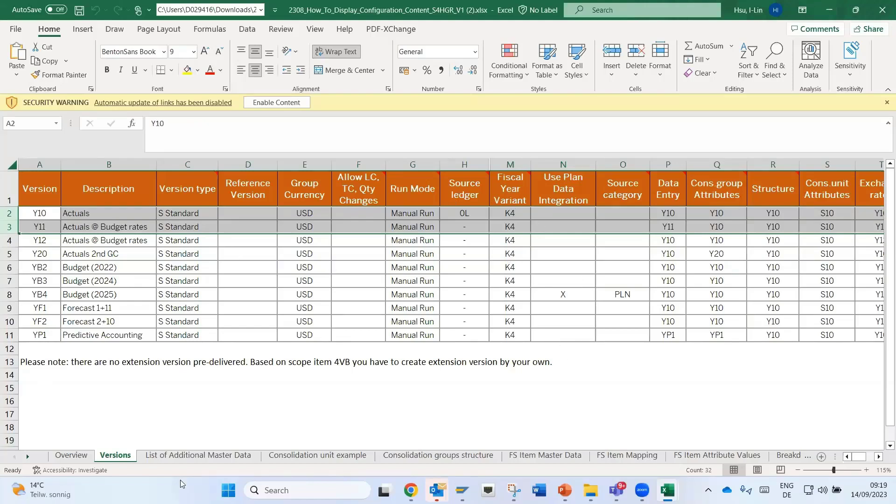
- Open the workbook's Selections sheet and examine the selection IDs with their short descriptions
click(27, 457)
click(27, 456)
click(28, 457)
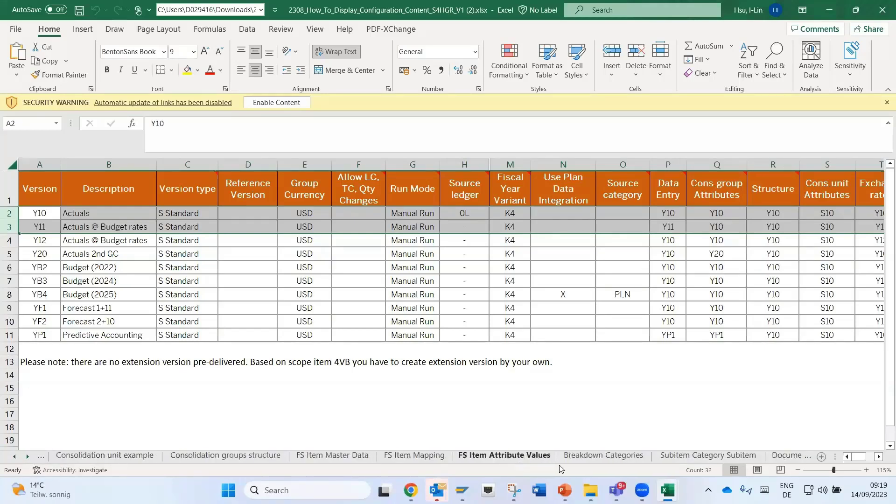
click(28, 457)
click(28, 457)
click(27, 457)
click(28, 457)
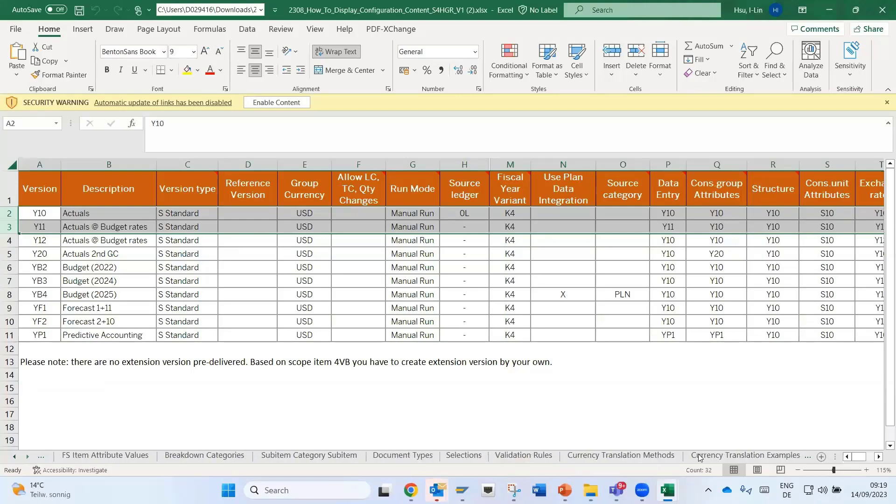
click(463, 455)
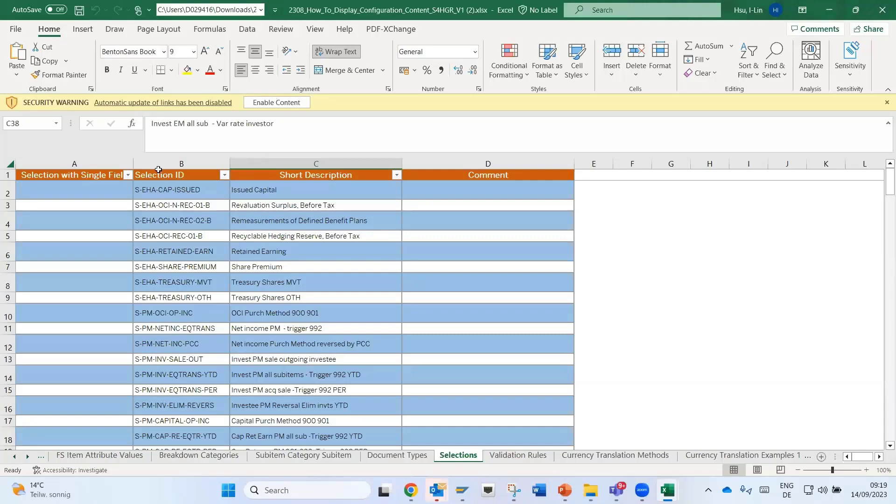
scroll(199, 314, down, 4)
scroll(200, 313, down, 9)
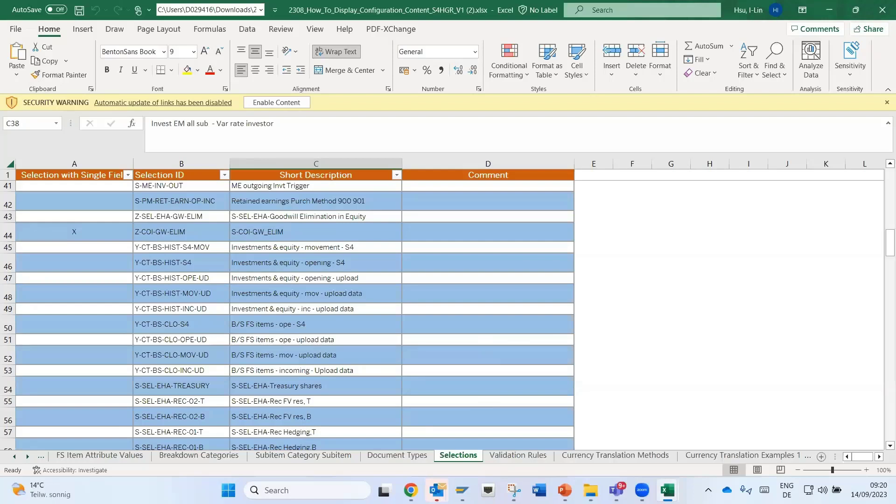
- Switch back to Chrome and show the Configure Your Solution: Realize Phase page
mouse_move(410, 490)
click(411, 422)
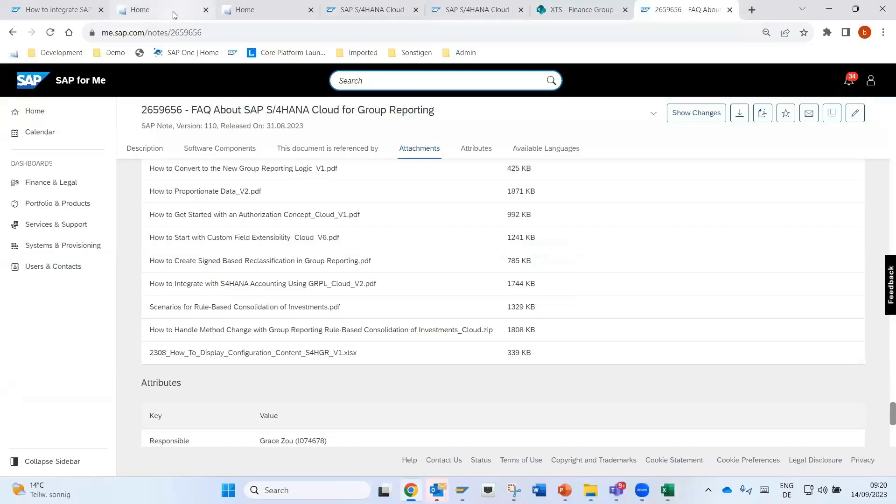
click(174, 15)
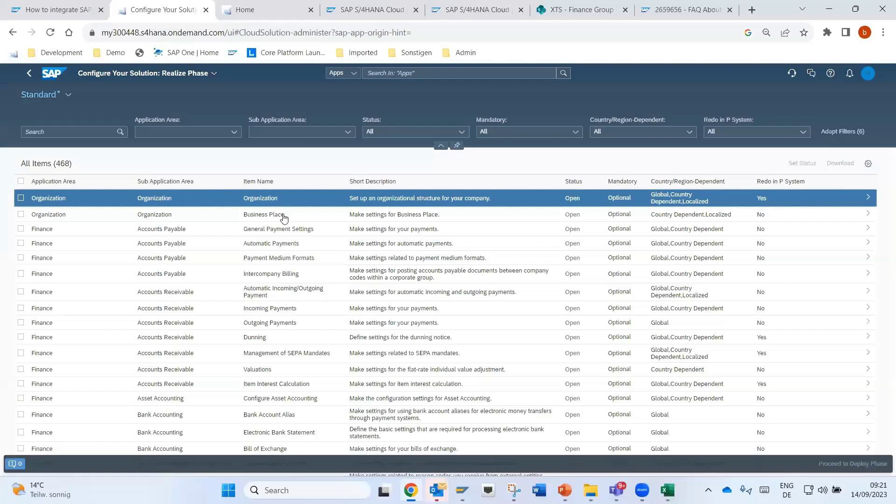
click(254, 132)
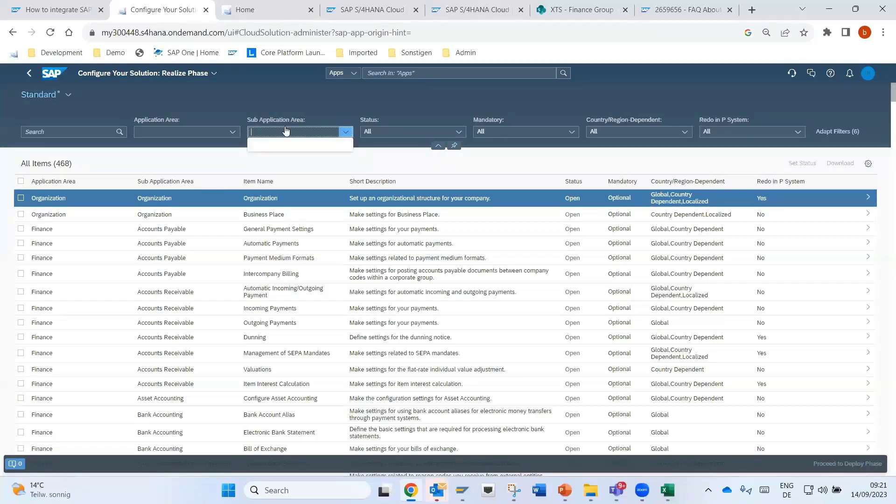
click(233, 135)
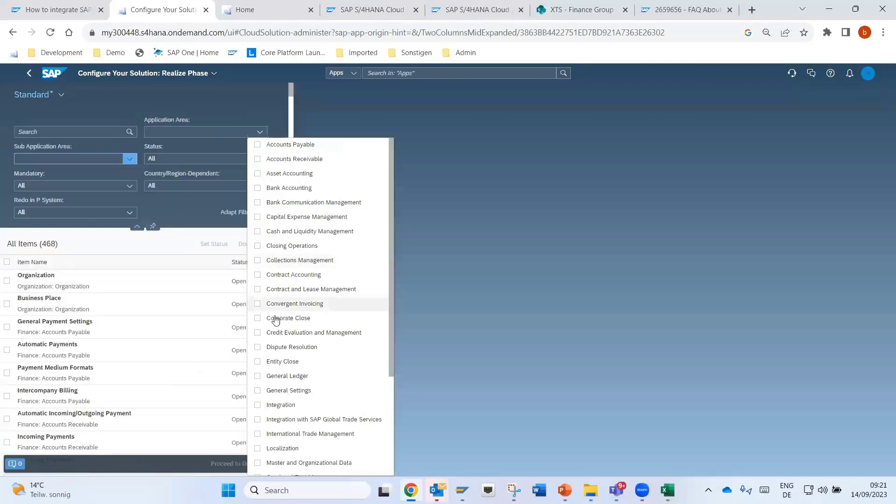
click(316, 114)
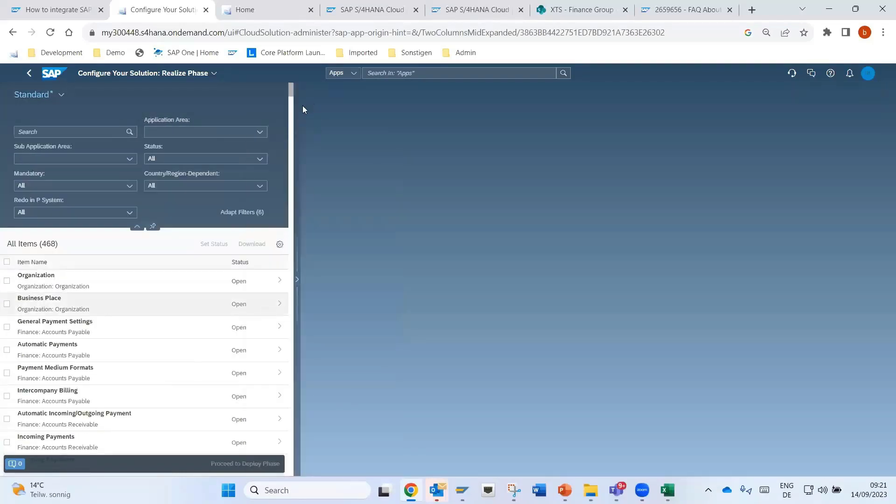
click(260, 133)
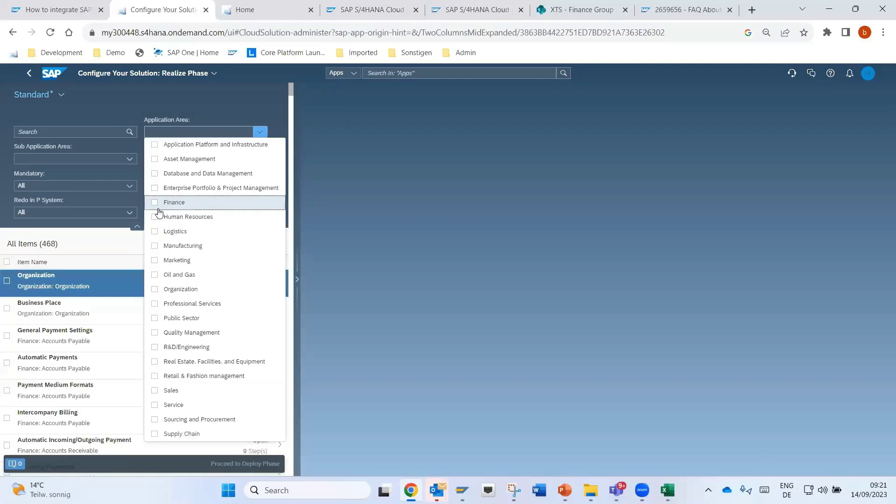
click(132, 161)
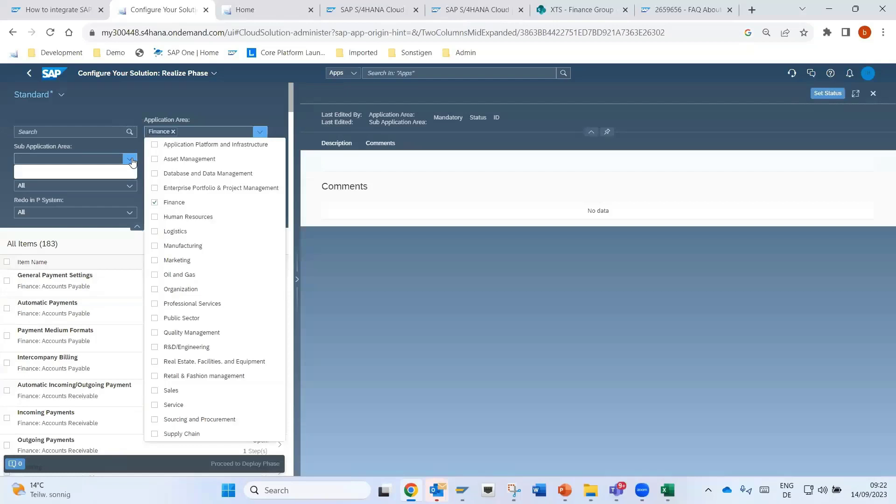
click(132, 161)
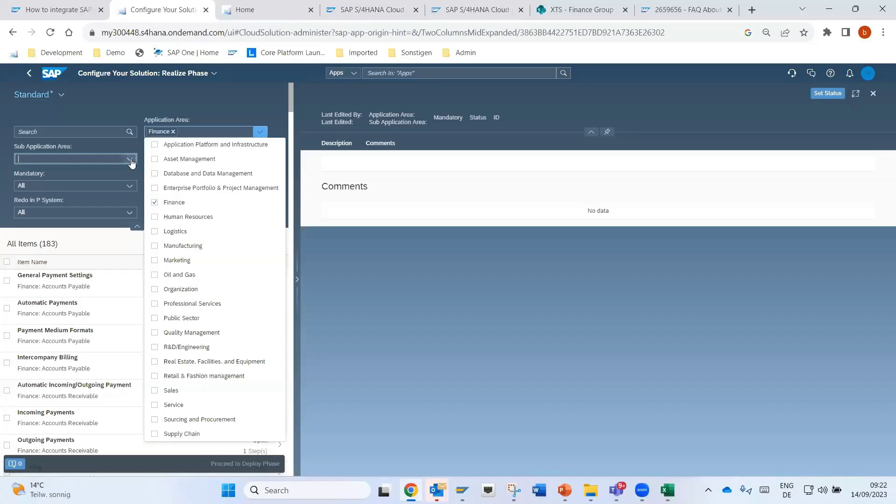
click(130, 160)
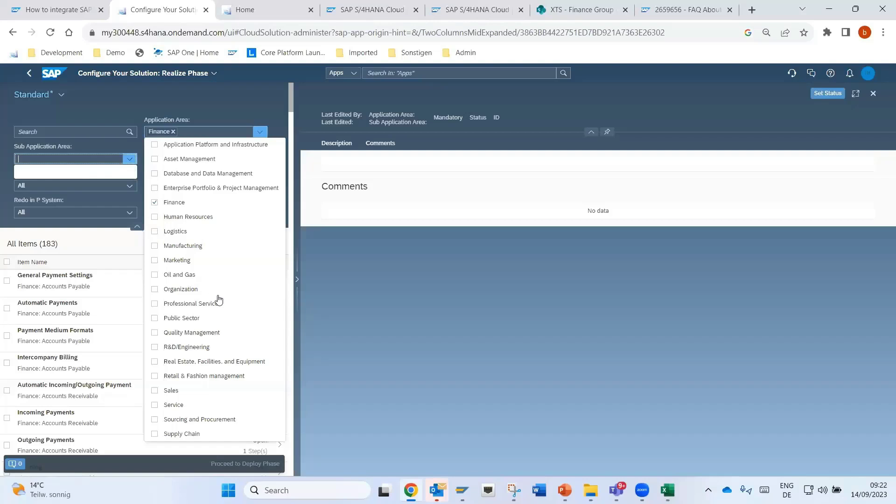
click(130, 159)
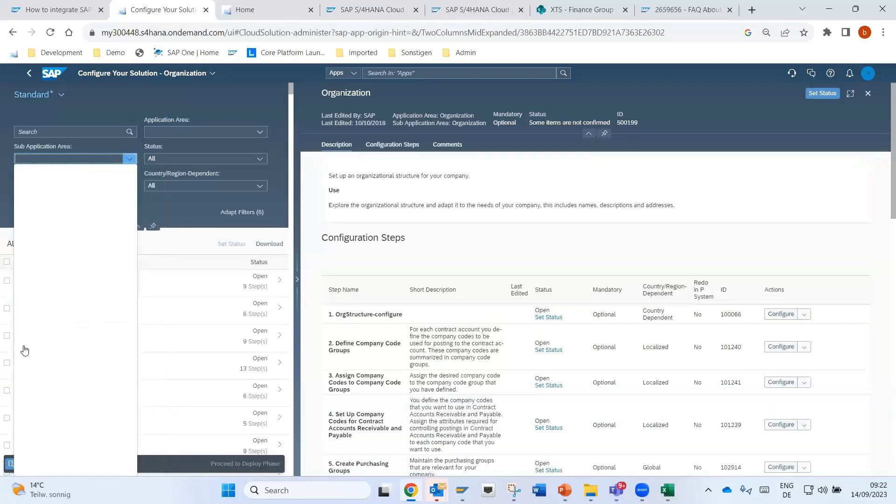
click(130, 159)
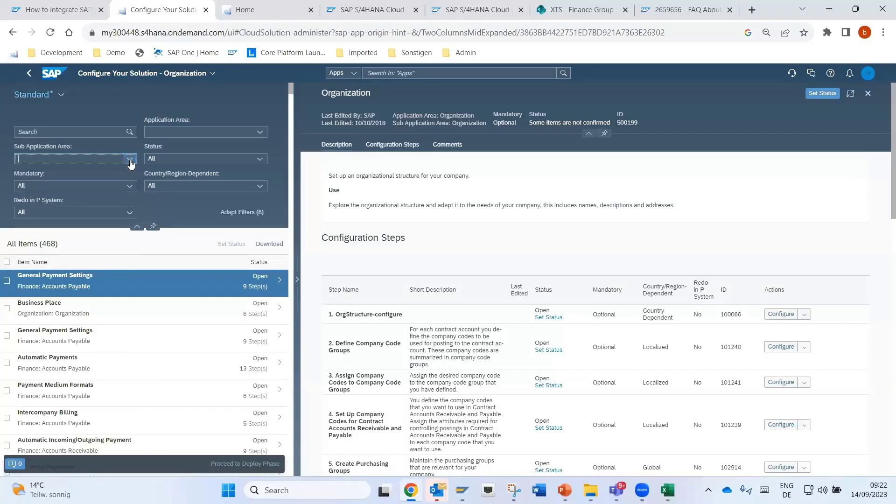
- Filter the configuration items by application area Finance and sub application area Corporate Close
click(259, 132)
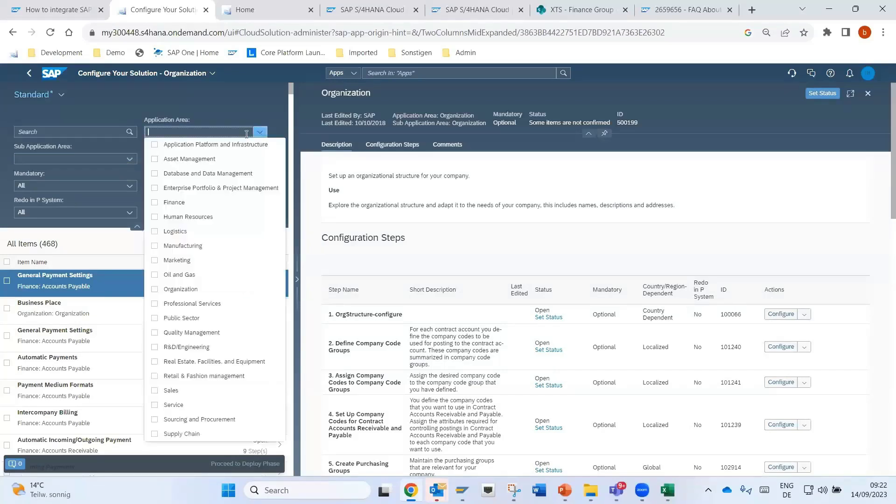
click(156, 204)
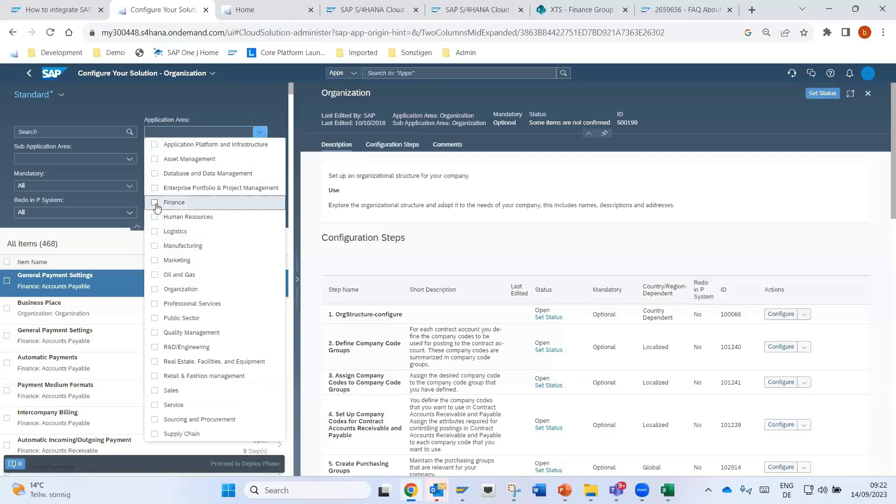
click(130, 161)
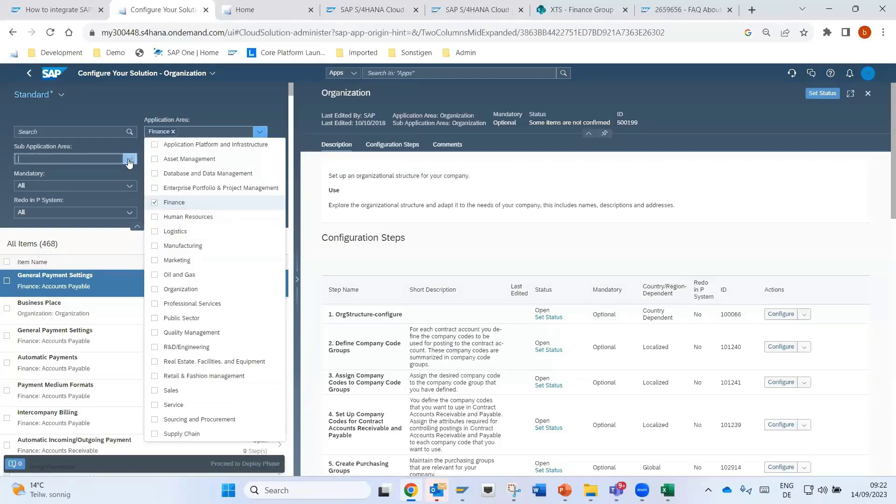
click(129, 161)
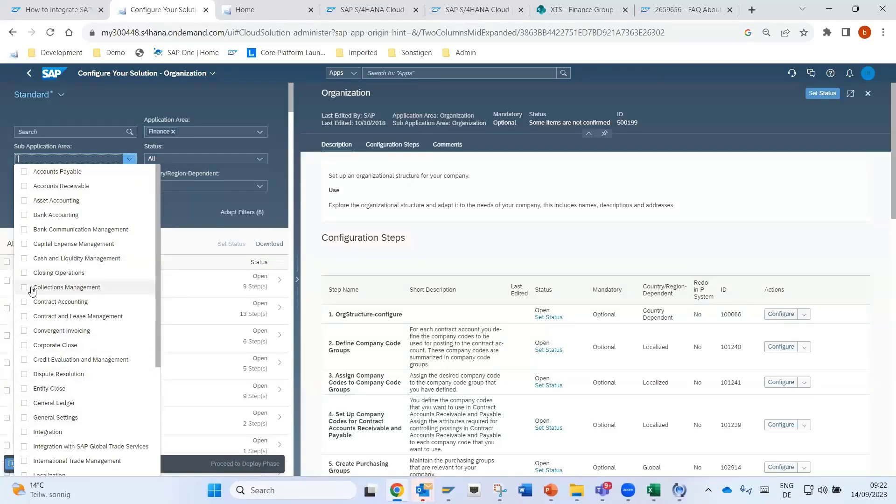
click(25, 347)
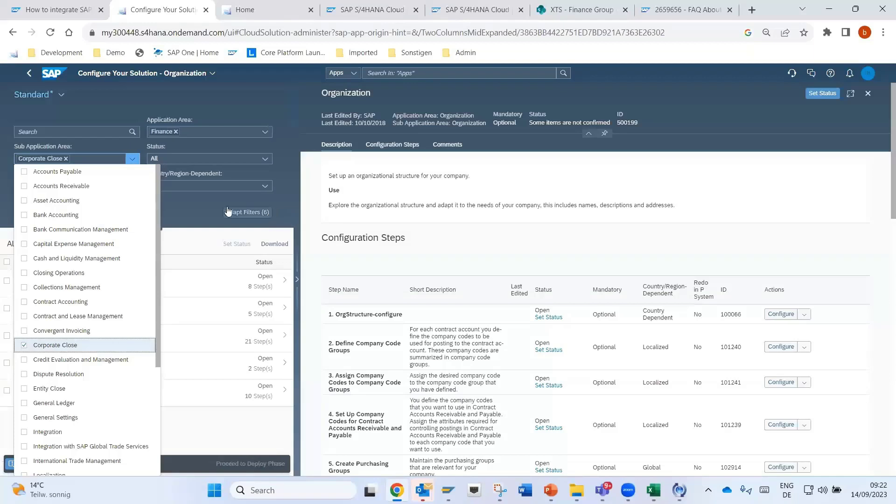
click(193, 219)
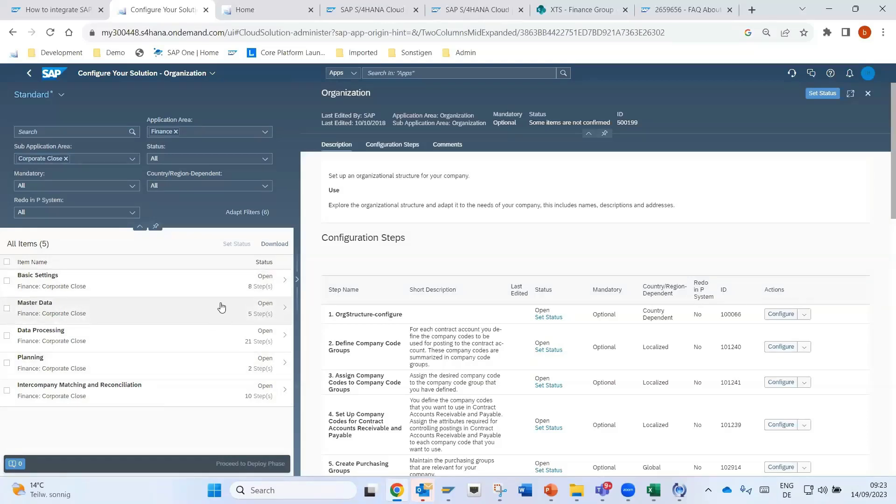
- Open Check Global System Settings under Basic Settings and examine the fiscal-year settings, including the From Year for Preparation Ledger
click(184, 286)
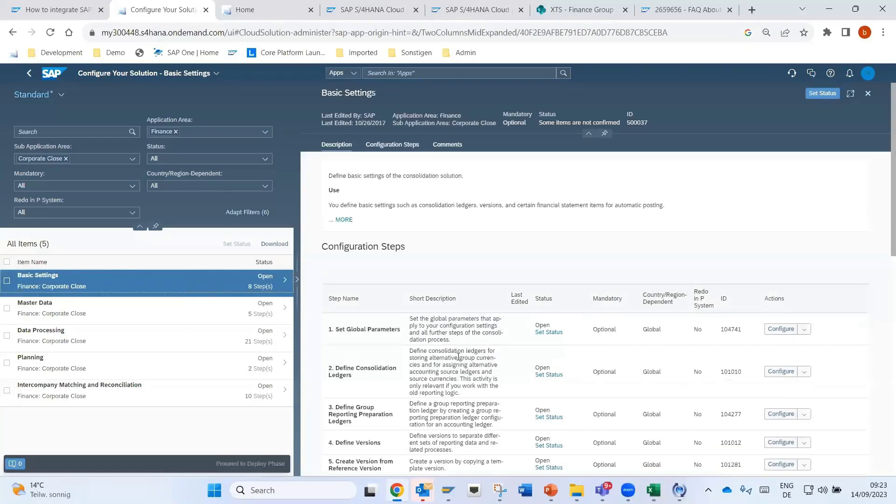
scroll(459, 356, down, 2)
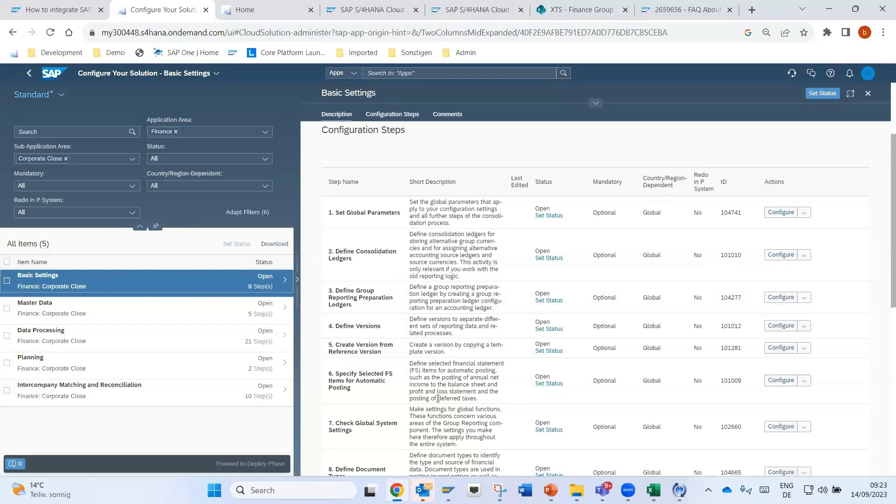
scroll(449, 397, down, 2)
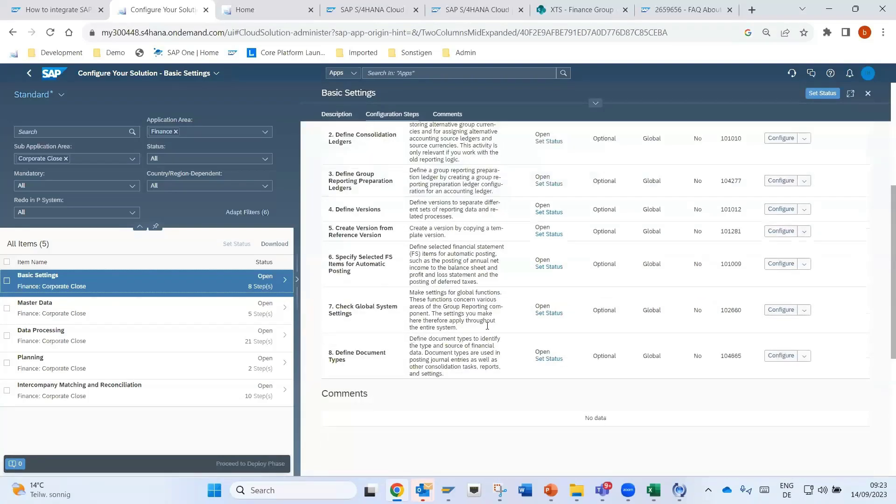
click(780, 310)
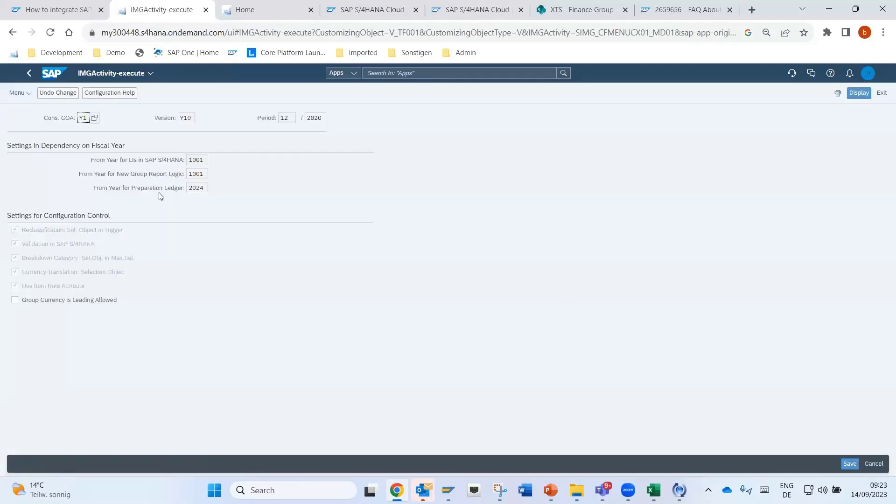
click(195, 191)
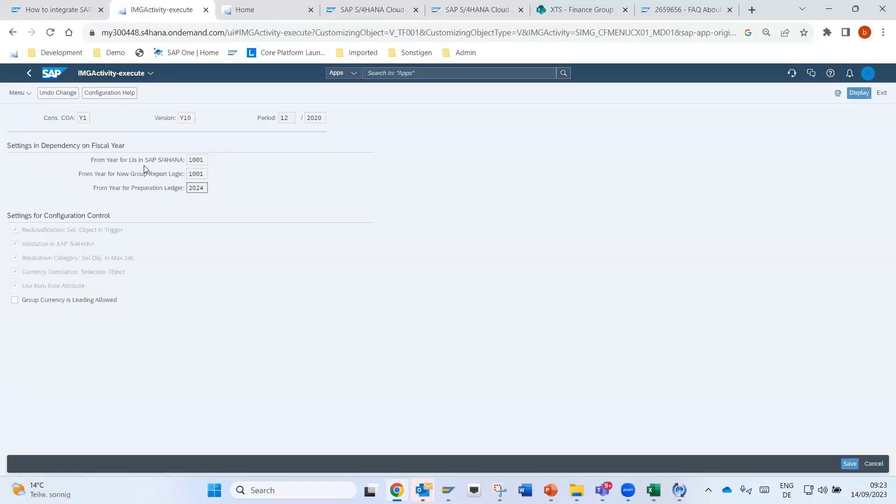
click(29, 80)
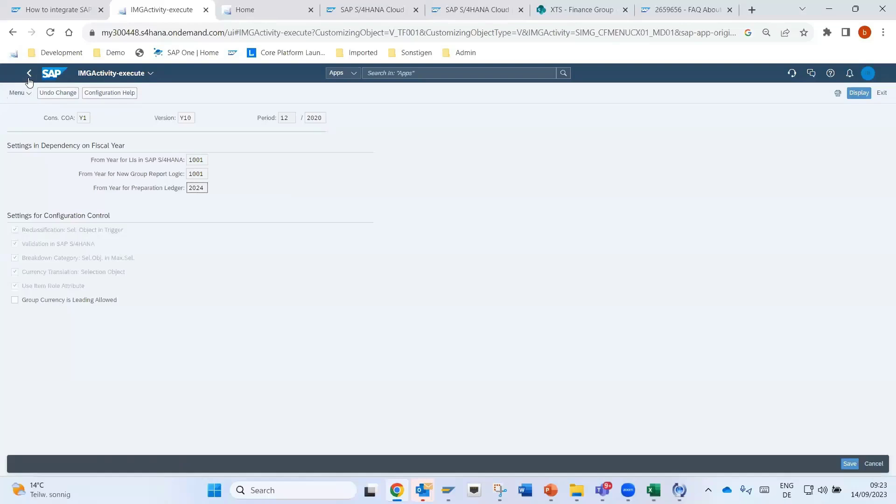